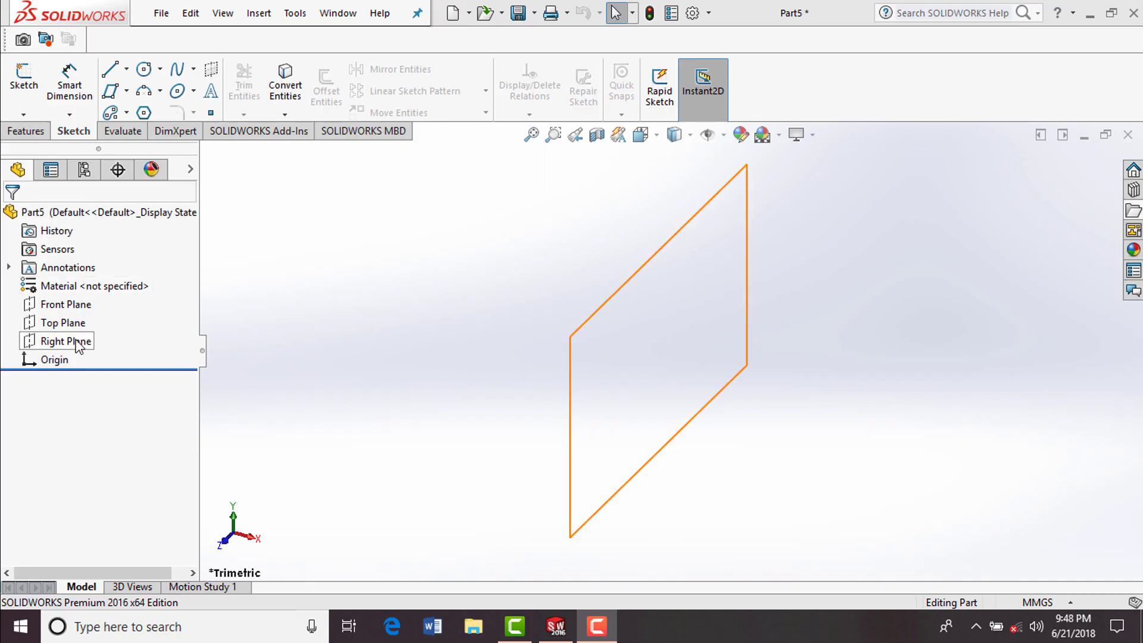
Select the Right Plane and orient the view Normal To it
{"action": "left_click", "coordinate": [74, 344]}
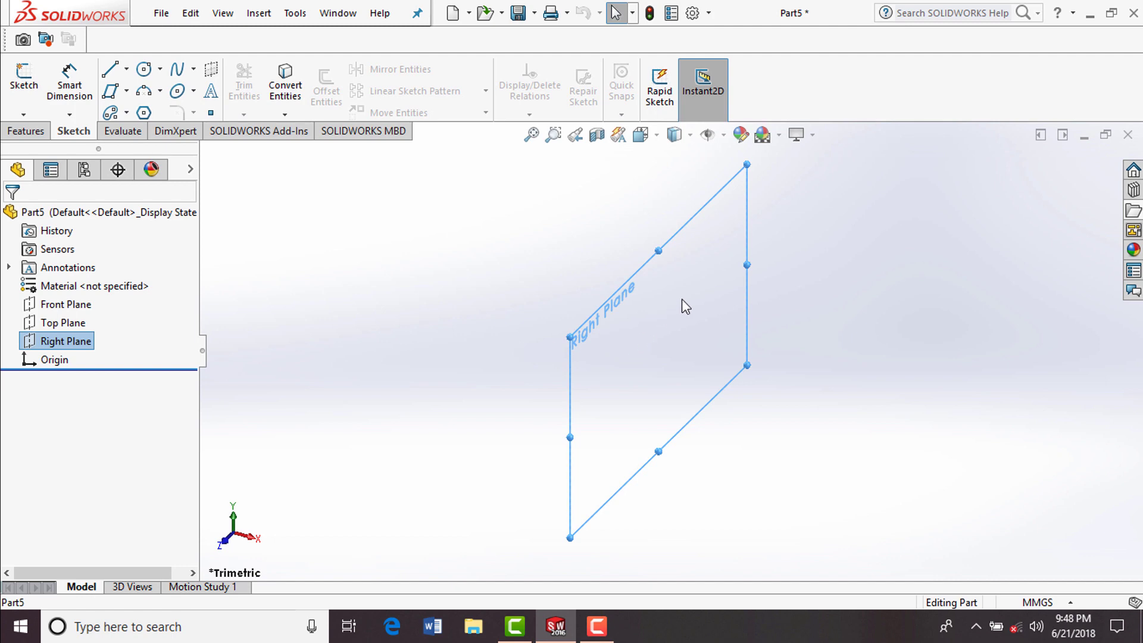
{"action": "right_click", "coordinate": [682, 301]}
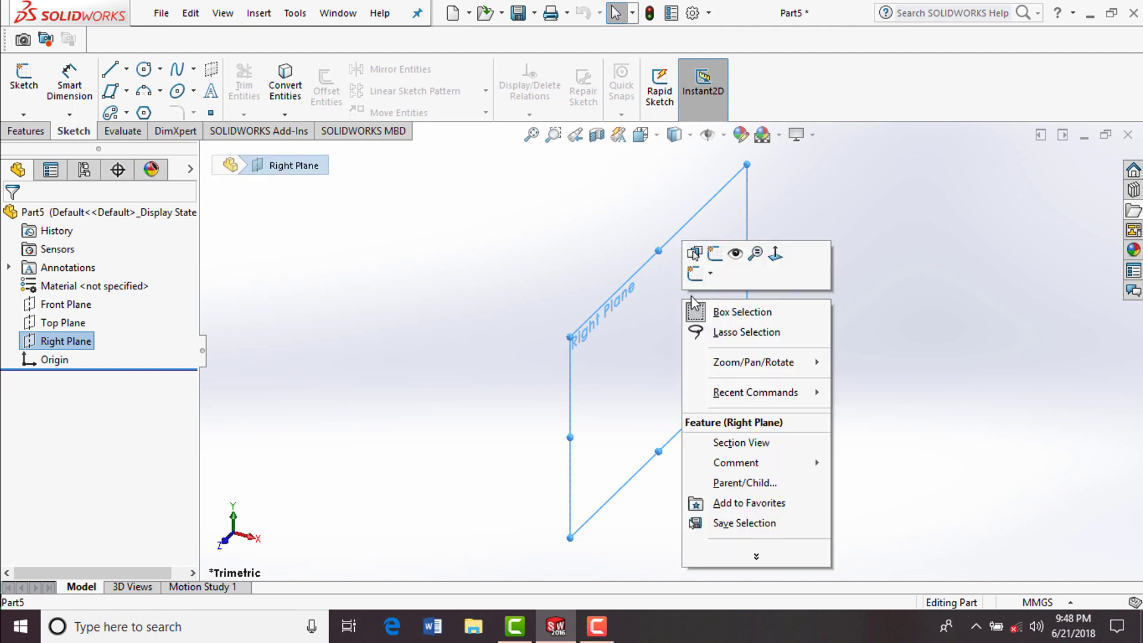
{"action": "left_click", "coordinate": [771, 256]}
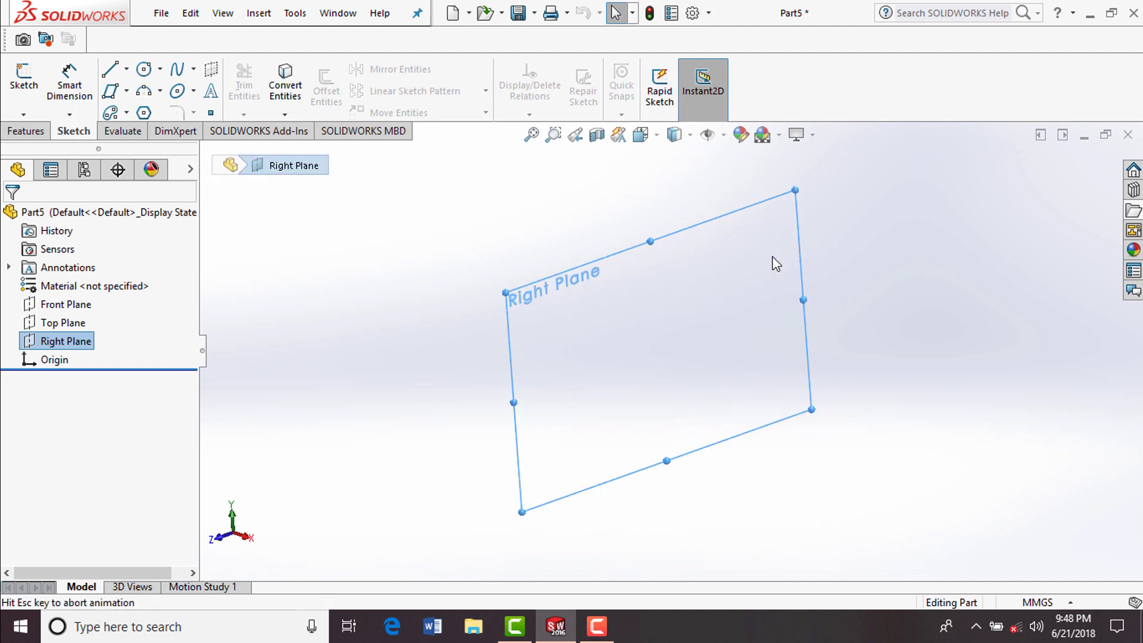
Discard a stray line and draw the bottom edge from the left to the origin
{"action": "left_click", "coordinate": [111, 76]}
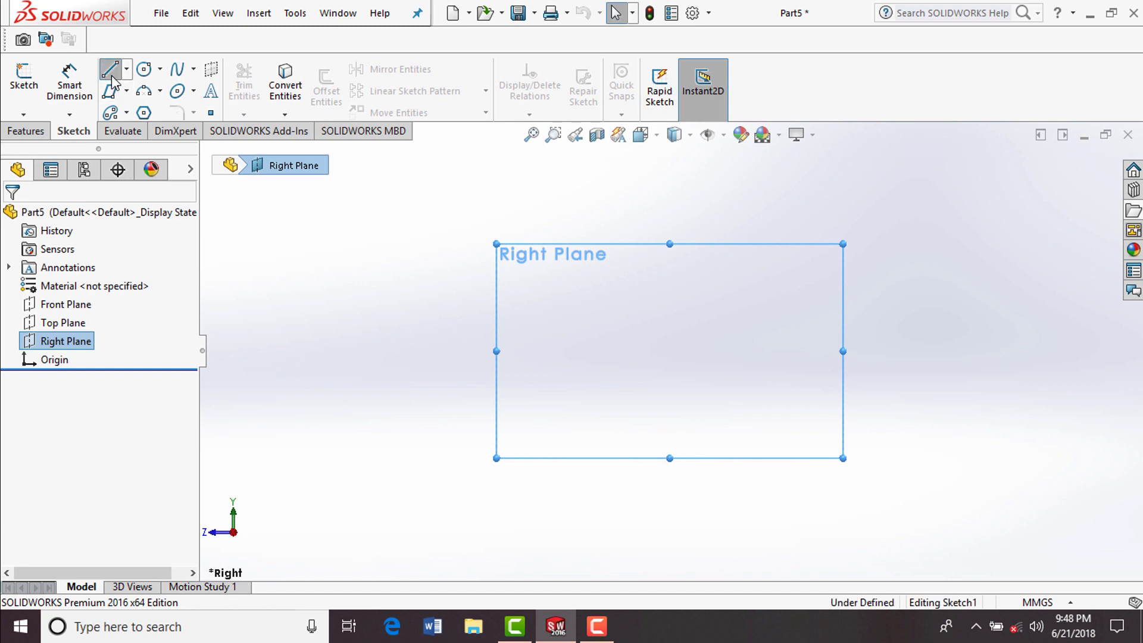
{"action": "left_click", "coordinate": [421, 345]}
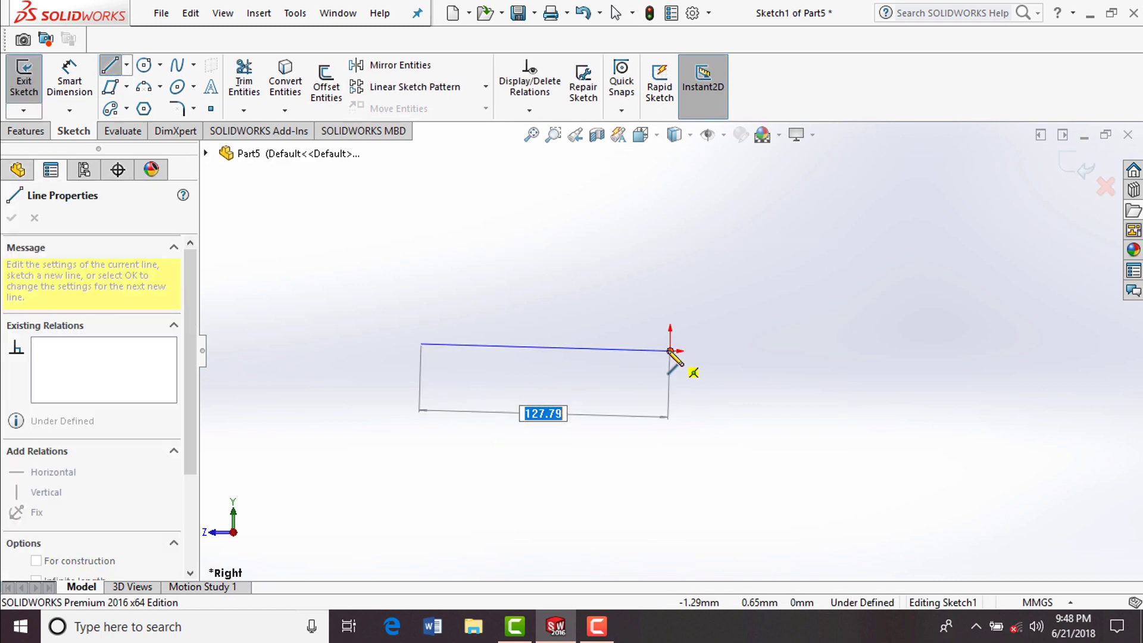
{"action": "key", "text": "Escape"}
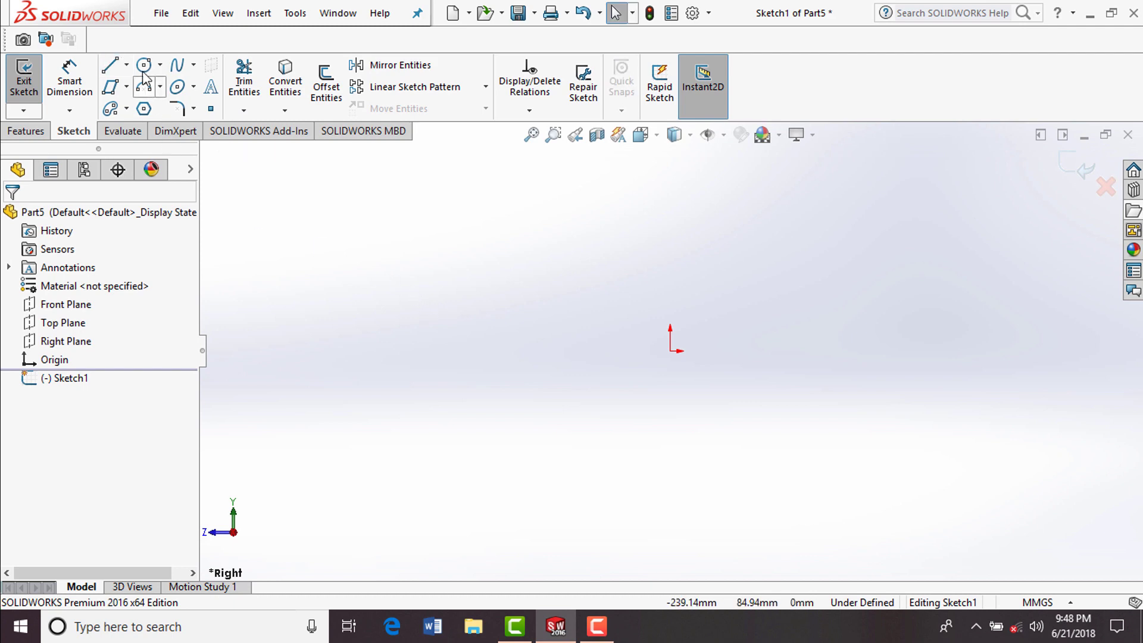
{"action": "left_click", "coordinate": [114, 65]}
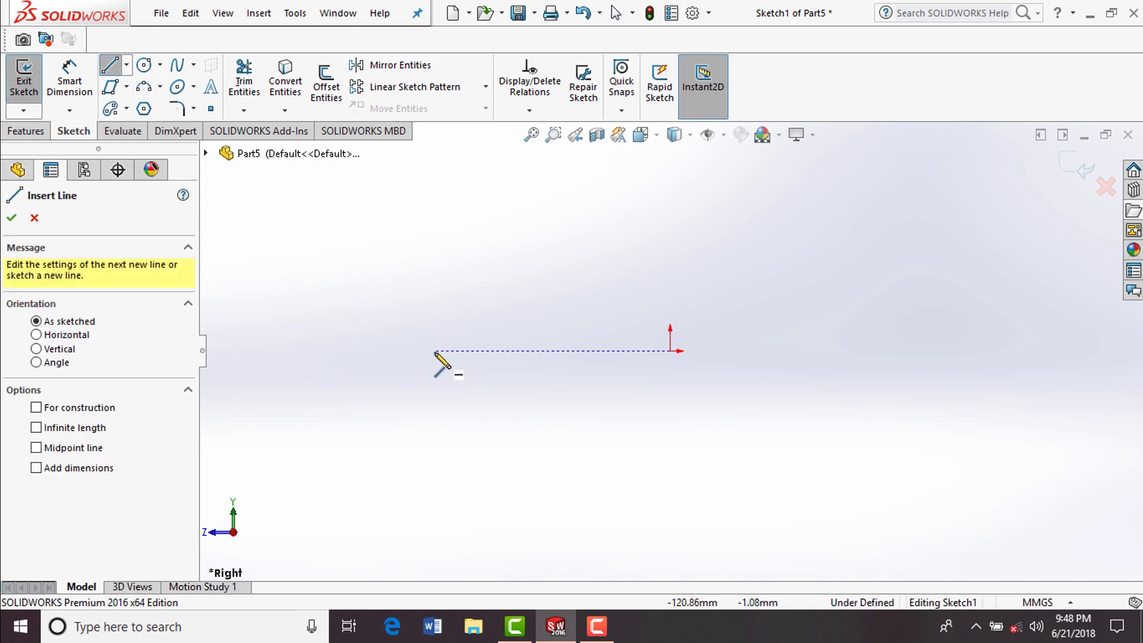
{"action": "left_click", "coordinate": [434, 350]}
{"action": "left_click", "coordinate": [670, 350]}
Draw the right, top, step and middle edges, closing the six-line L outline
{"action": "left_click", "coordinate": [670, 204]}
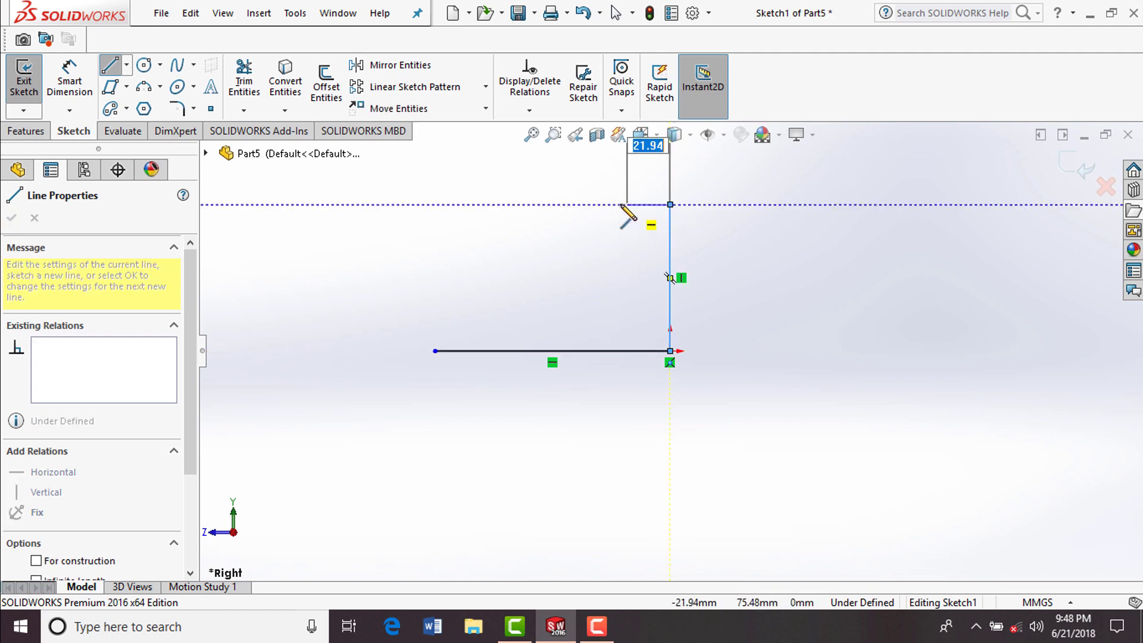
{"action": "left_click", "coordinate": [618, 205]}
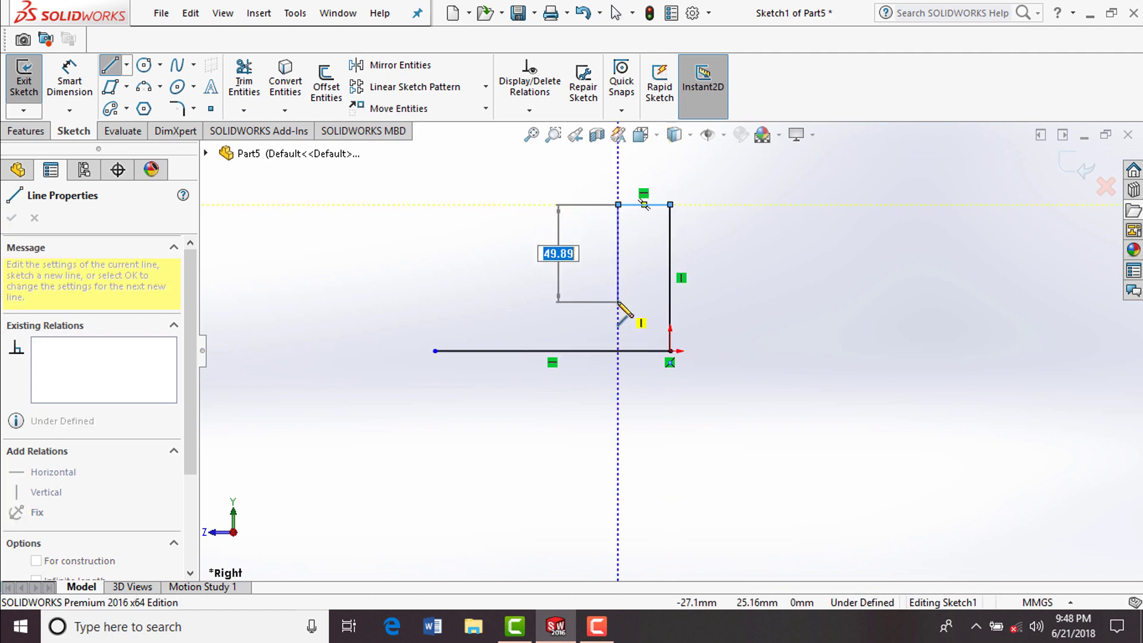
{"action": "double_click", "coordinate": [618, 301]}
{"action": "left_click", "coordinate": [434, 301]}
{"action": "left_click", "coordinate": [435, 350]}
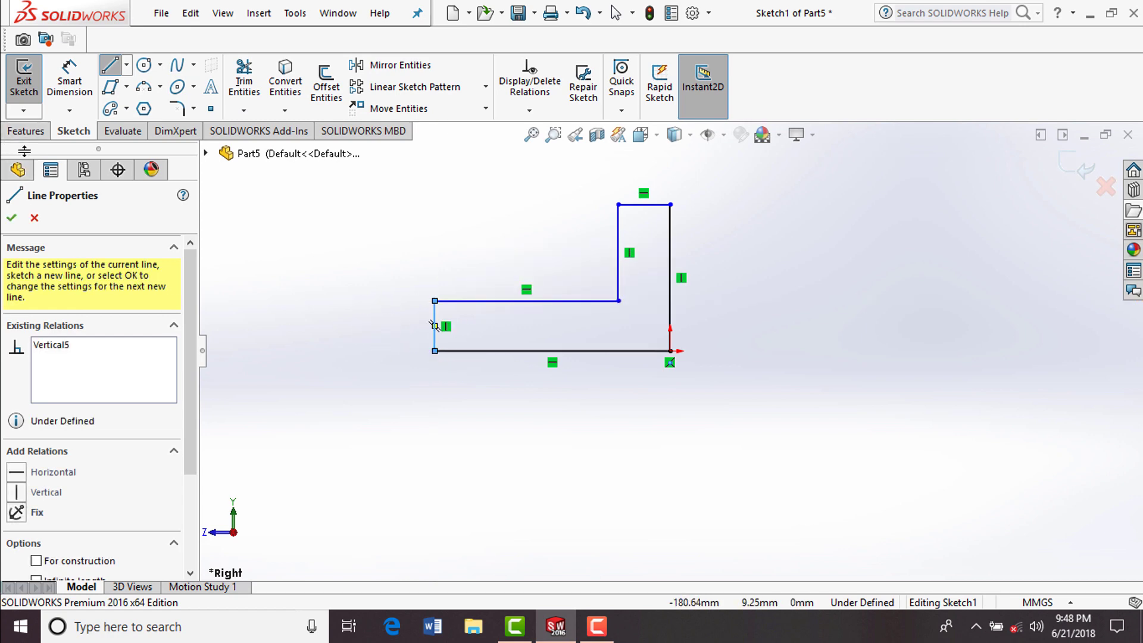
{"action": "left_click", "coordinate": [14, 219]}
{"action": "left_click", "coordinate": [66, 76]}
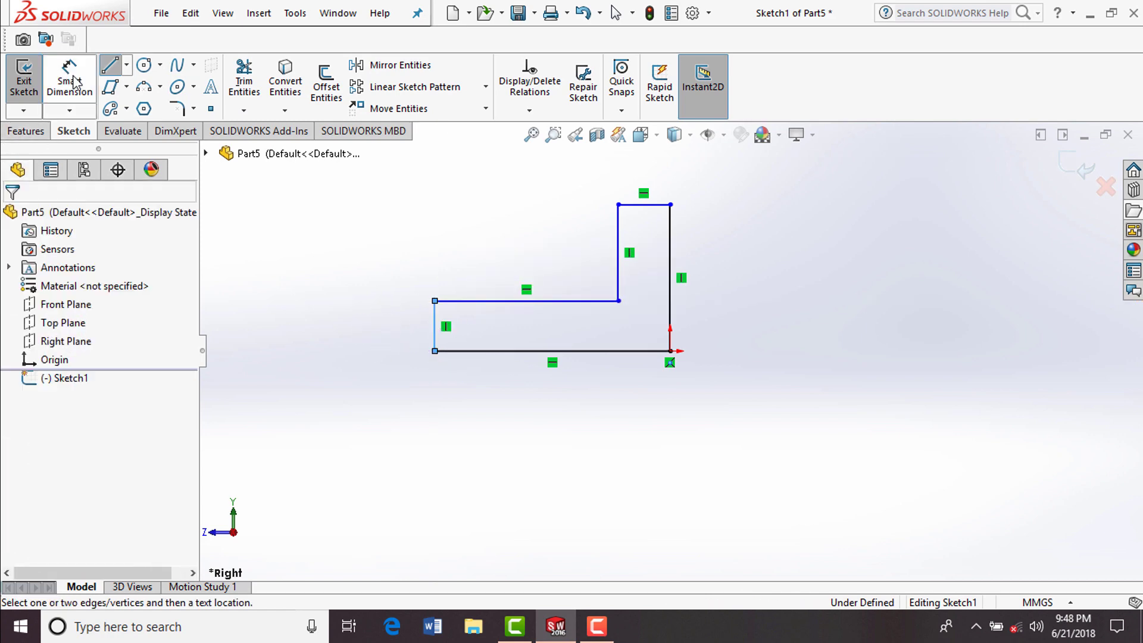
Dimension the left vertical edge height as 15 mm
{"action": "left_click", "coordinate": [435, 329]}
{"action": "left_click", "coordinate": [317, 331]}
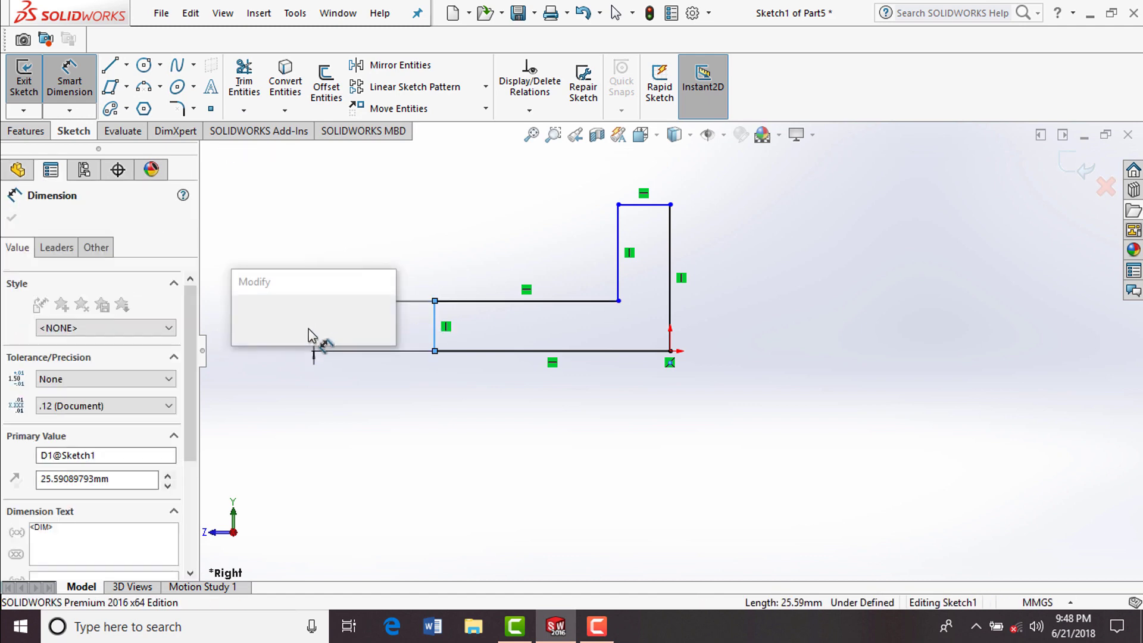
{"action": "left_click", "coordinate": [253, 359]}
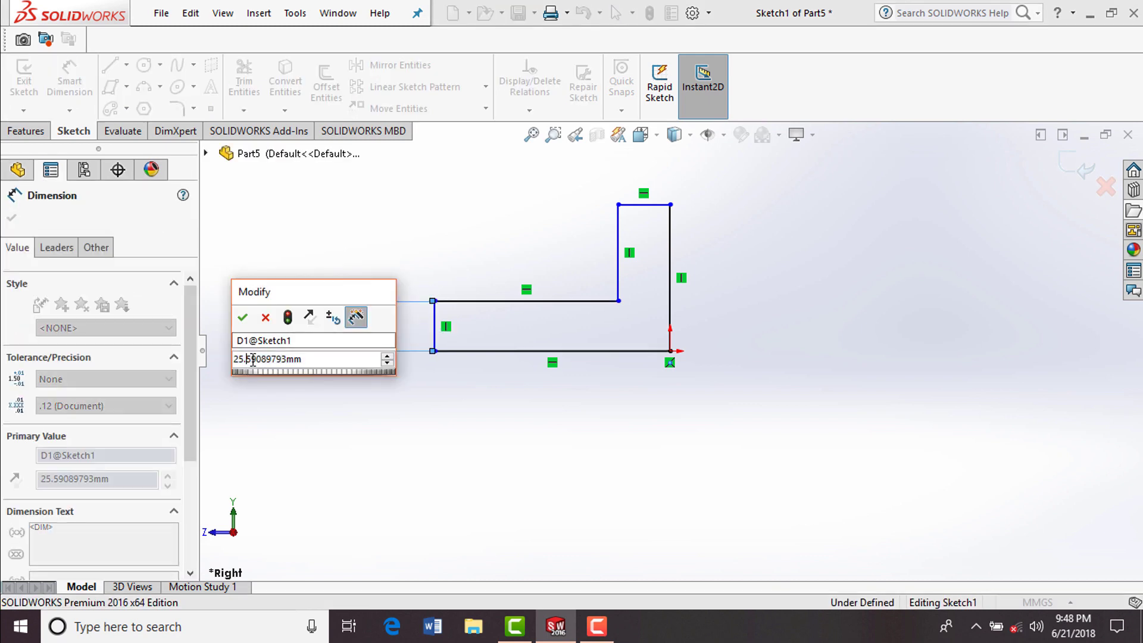
{"action": "double_click", "coordinate": [289, 360]}
{"action": "type", "text": "15"}
{"action": "left_click", "coordinate": [470, 437]}
{"action": "left_click", "coordinate": [243, 318]}
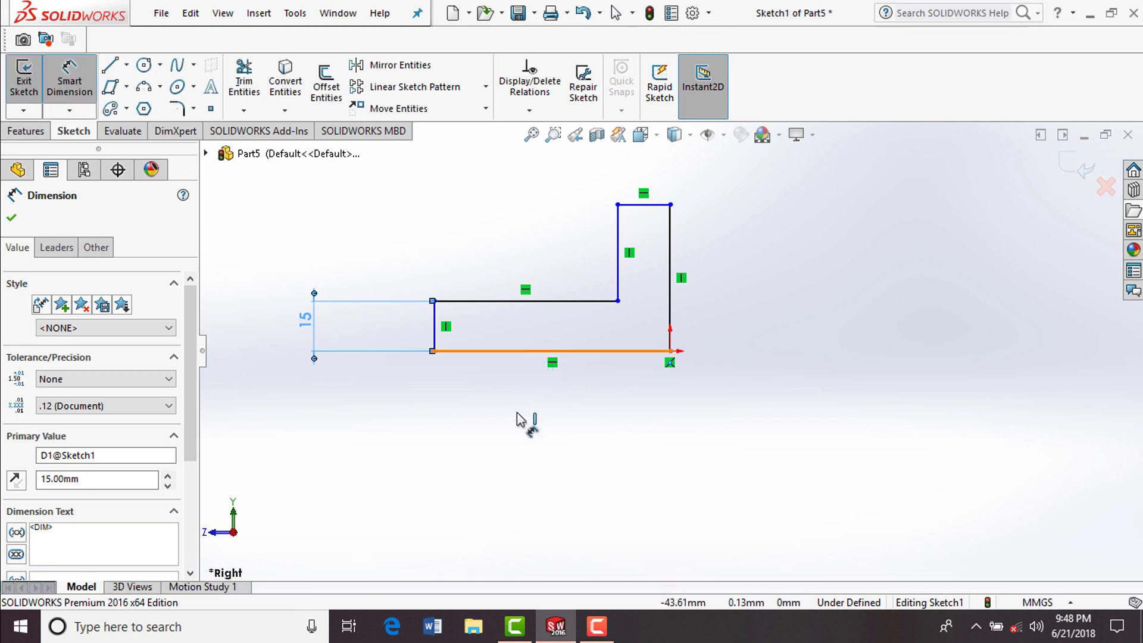
Dimension the bottom edge length as 90 mm
{"action": "left_click", "coordinate": [529, 352]}
{"action": "left_click", "coordinate": [514, 429]}
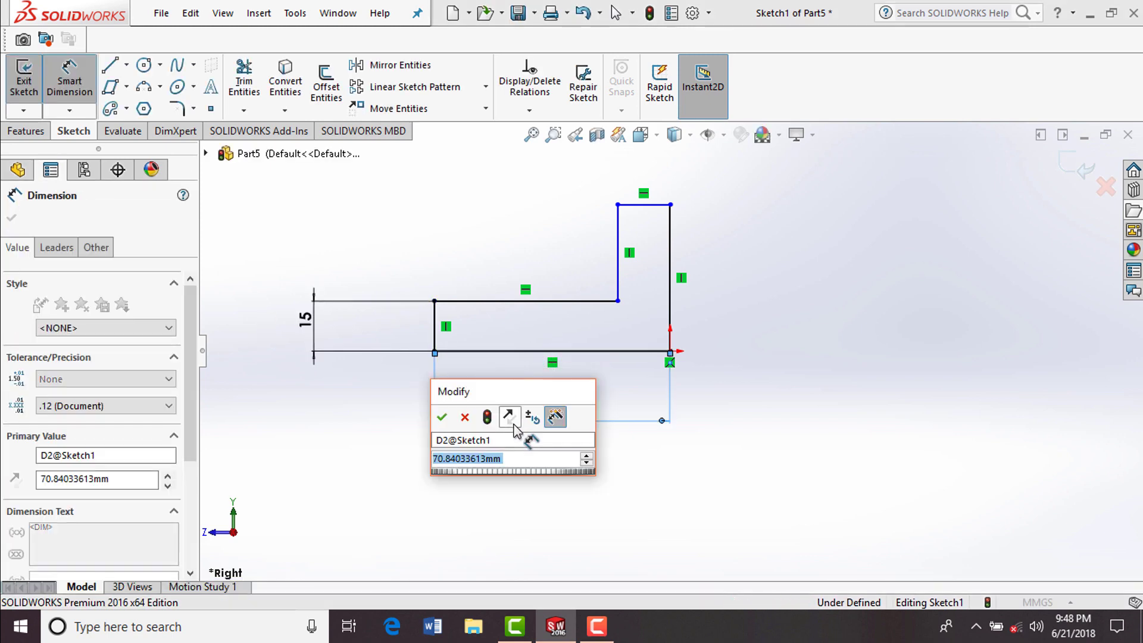
{"action": "type", "text": "90"}
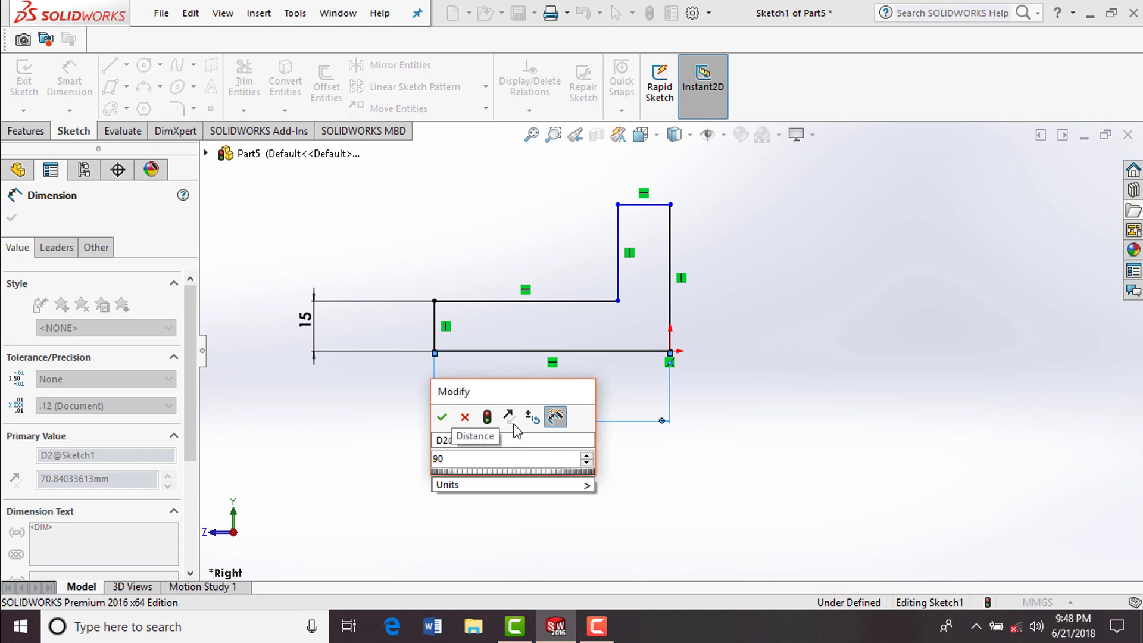
{"action": "left_click", "coordinate": [442, 417]}
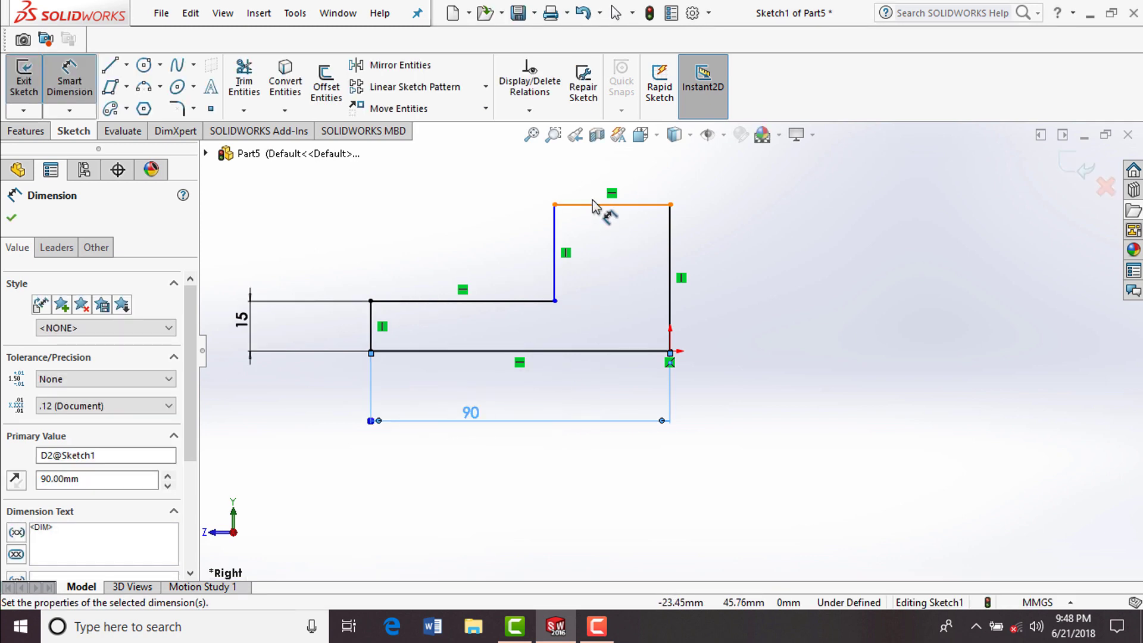
{"action": "left_click", "coordinate": [599, 186]}
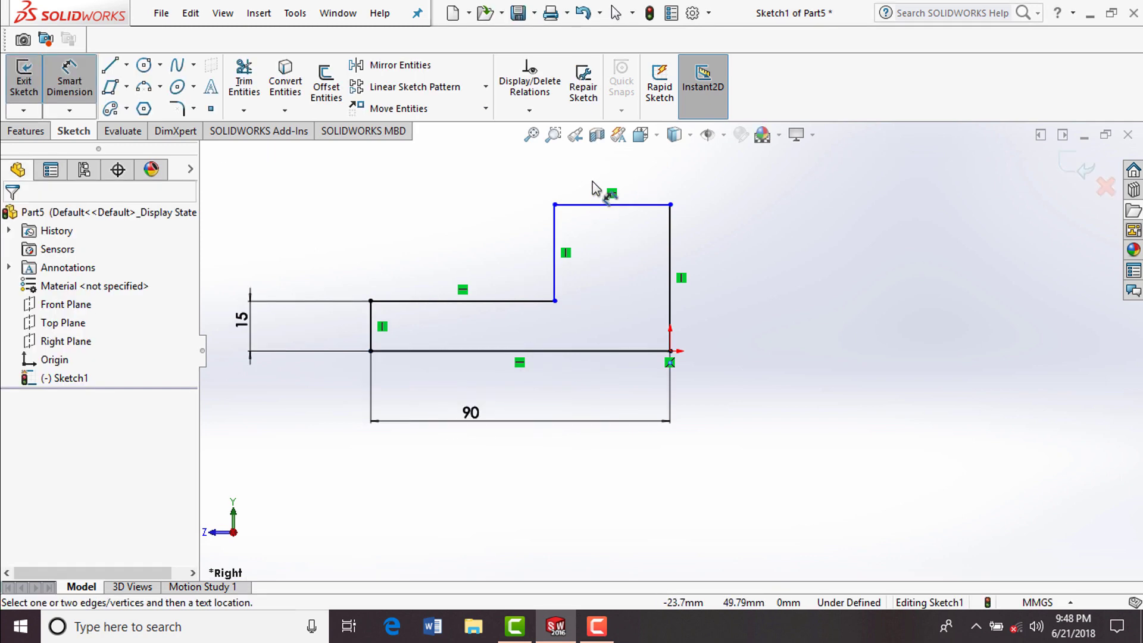
Dimension the step's top width and vertical edge at 15 mm each, then finish dimensioning
{"action": "left_click", "coordinate": [639, 205]}
{"action": "left_click", "coordinate": [775, 198]}
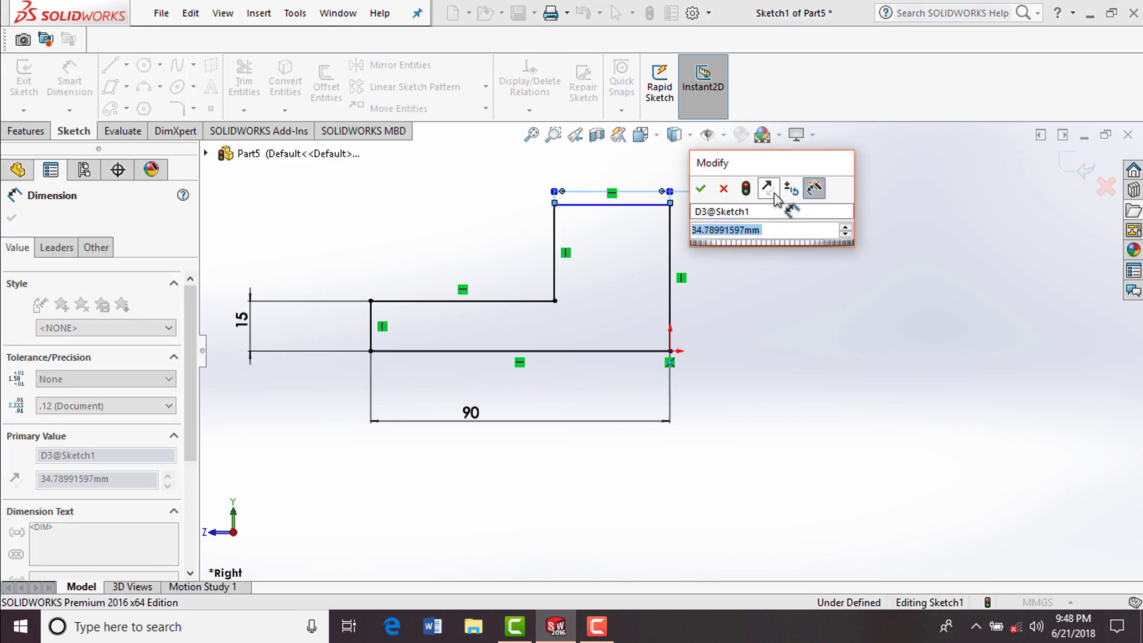
{"action": "type", "text": "41"}
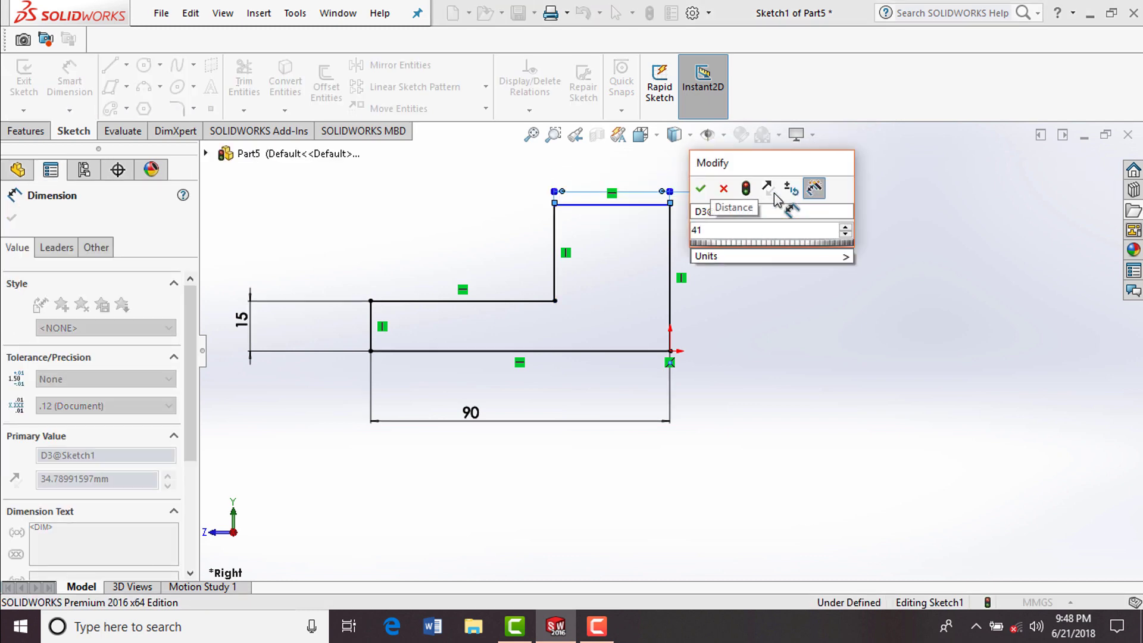
{"action": "key", "text": "BackSpace"}
{"action": "key", "text": "BackSpace"}
{"action": "type", "text": "15"}
{"action": "left_click", "coordinate": [701, 188]}
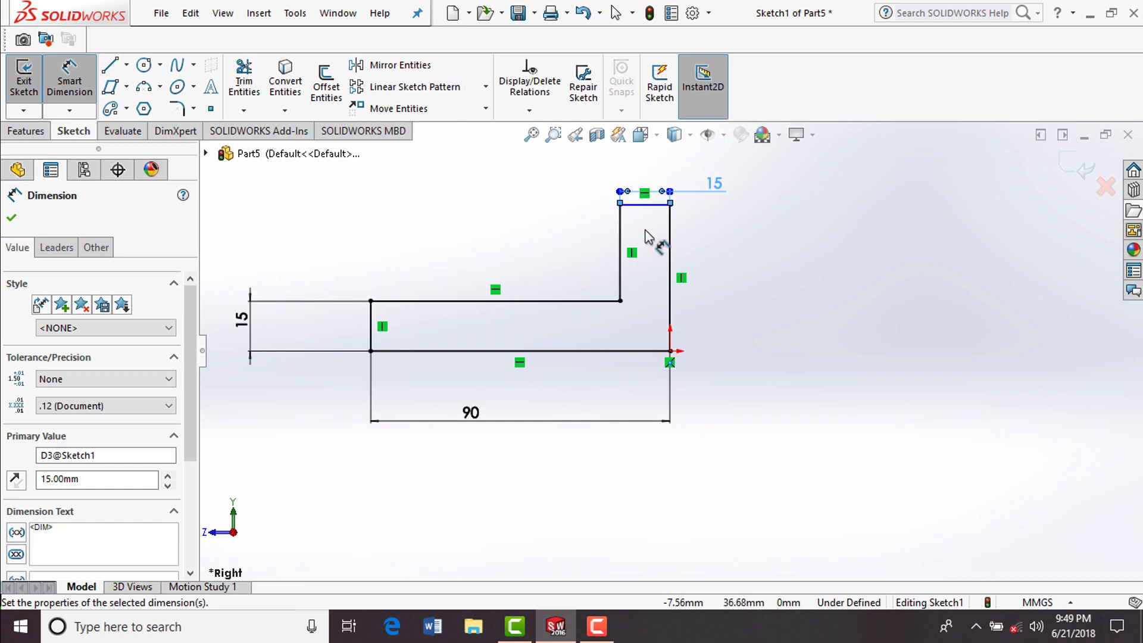
{"action": "left_click", "coordinate": [622, 250]}
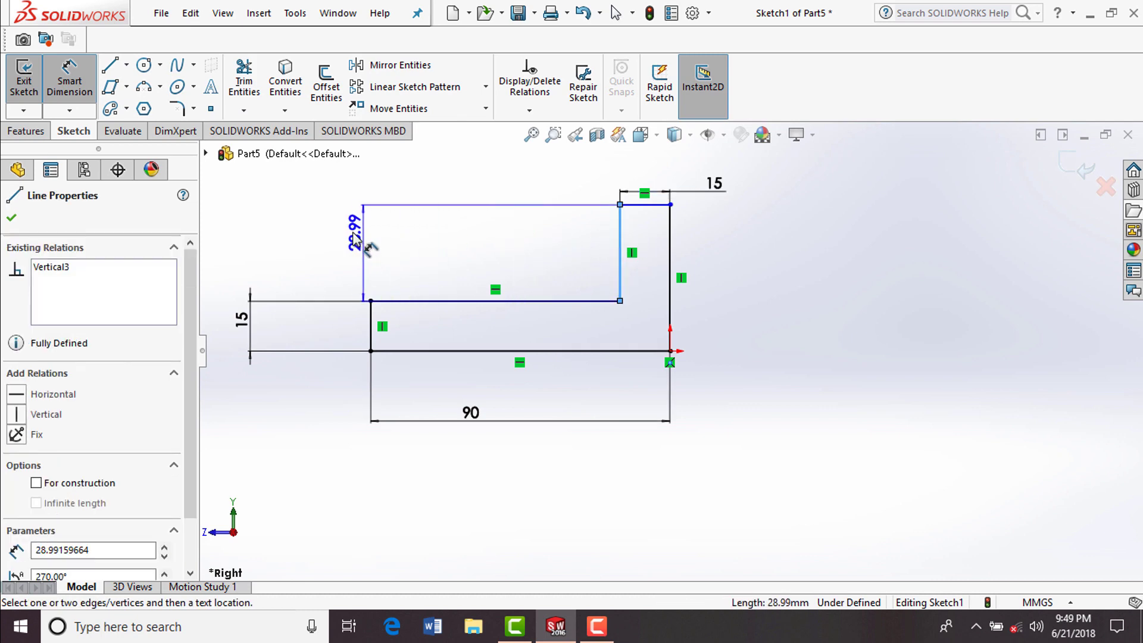
{"action": "left_click", "coordinate": [278, 242]}
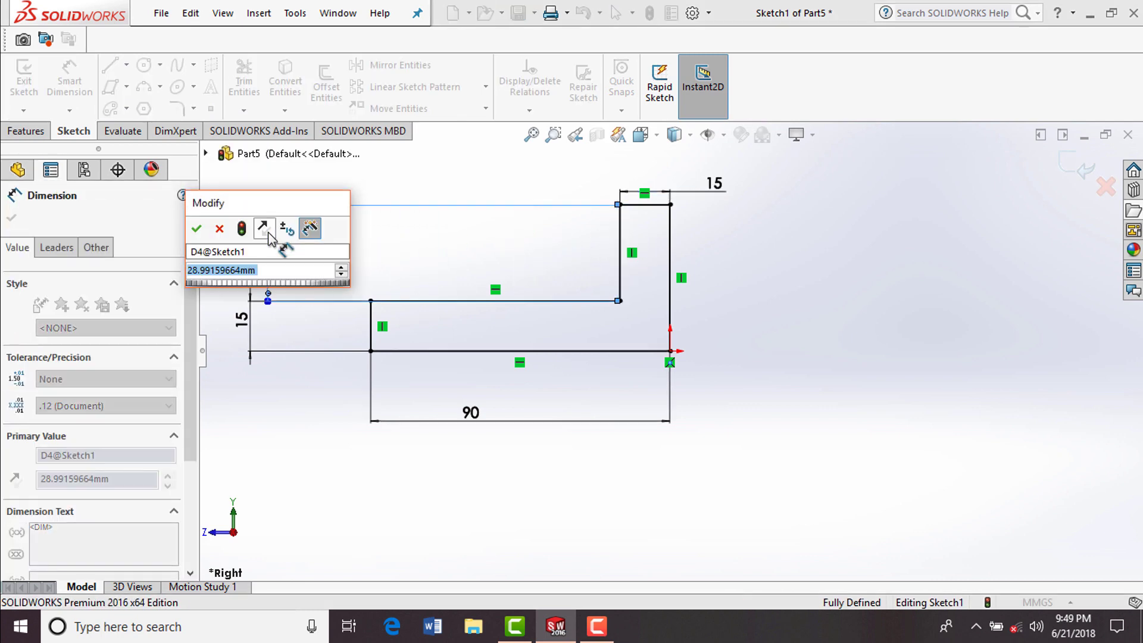
{"action": "type", "text": "15"}
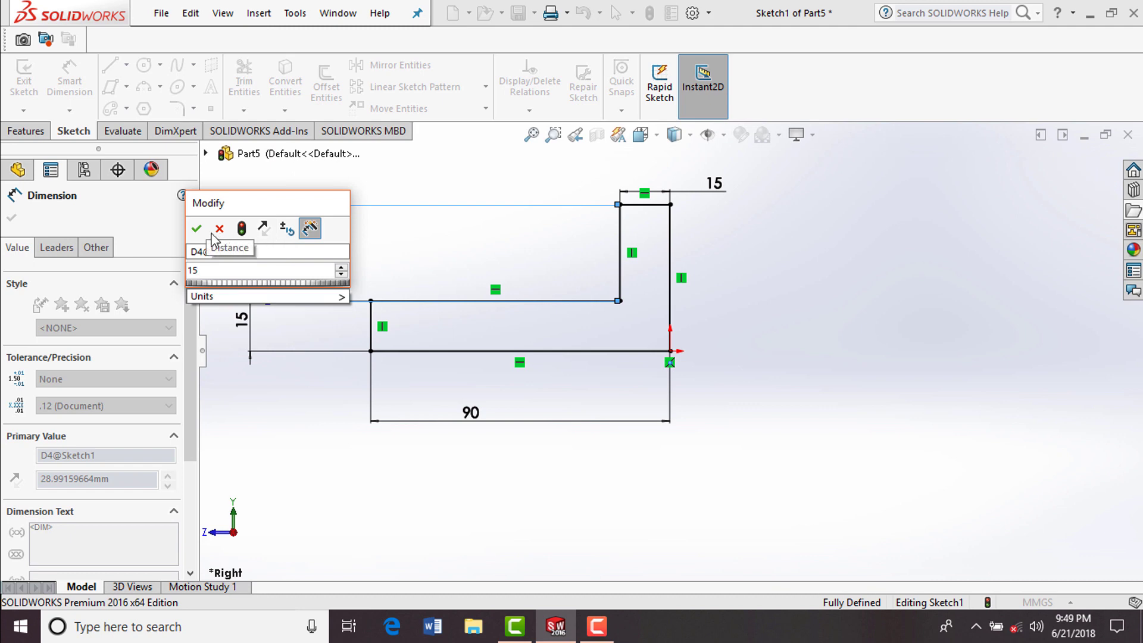
{"action": "left_click", "coordinate": [197, 229]}
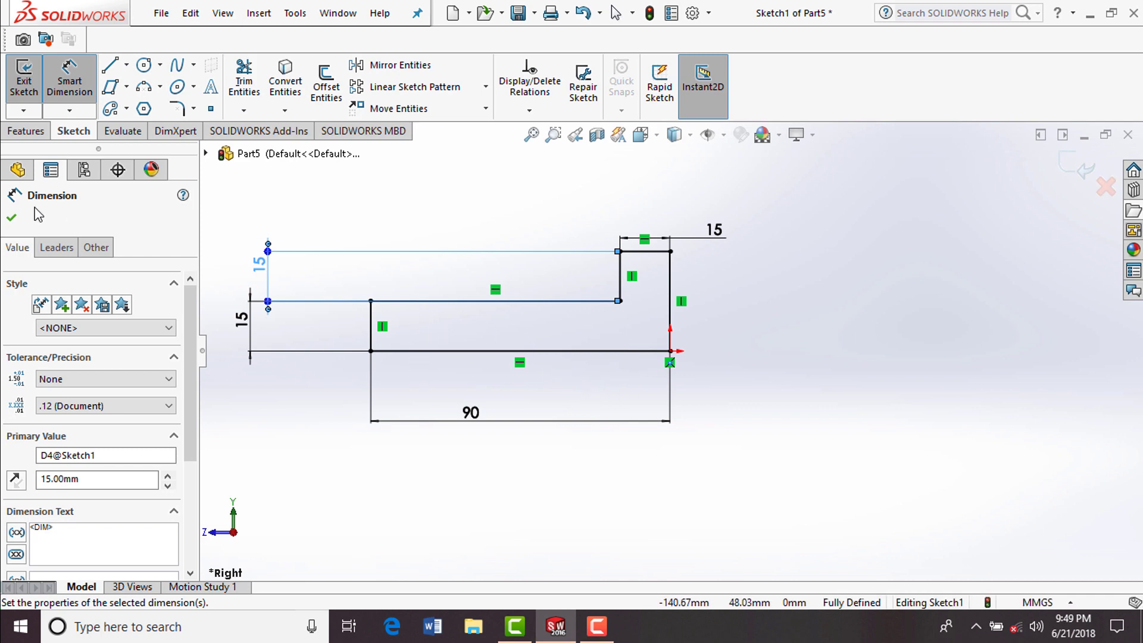
{"action": "left_click", "coordinate": [12, 220]}
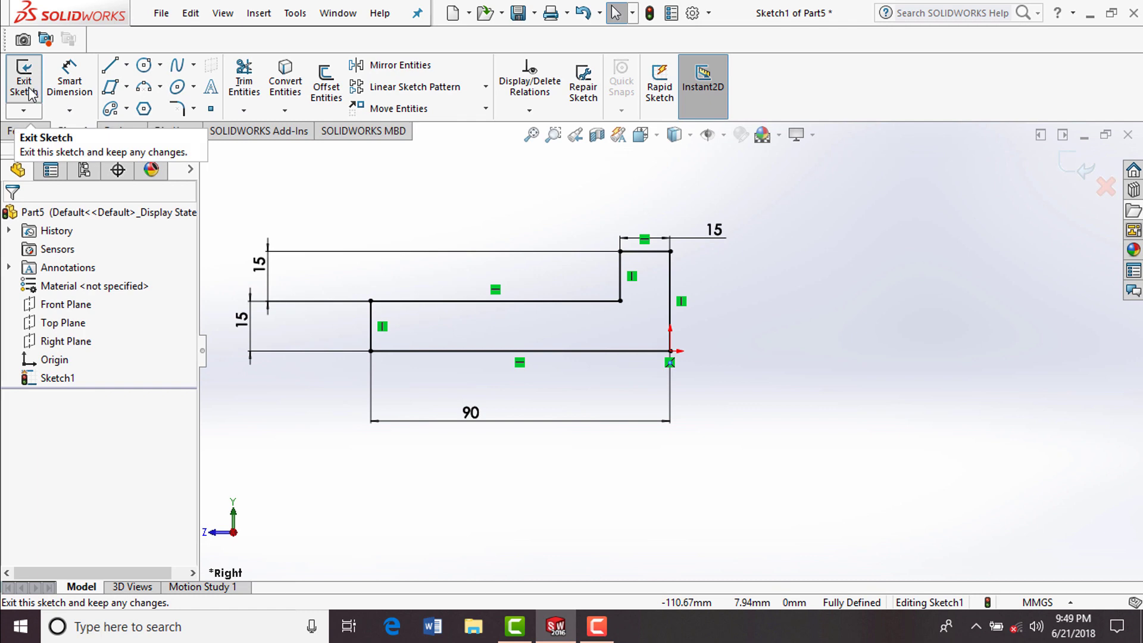
Exit the sketch and select Sketch1 with the Features tools shown
{"action": "left_click", "coordinate": [30, 94]}
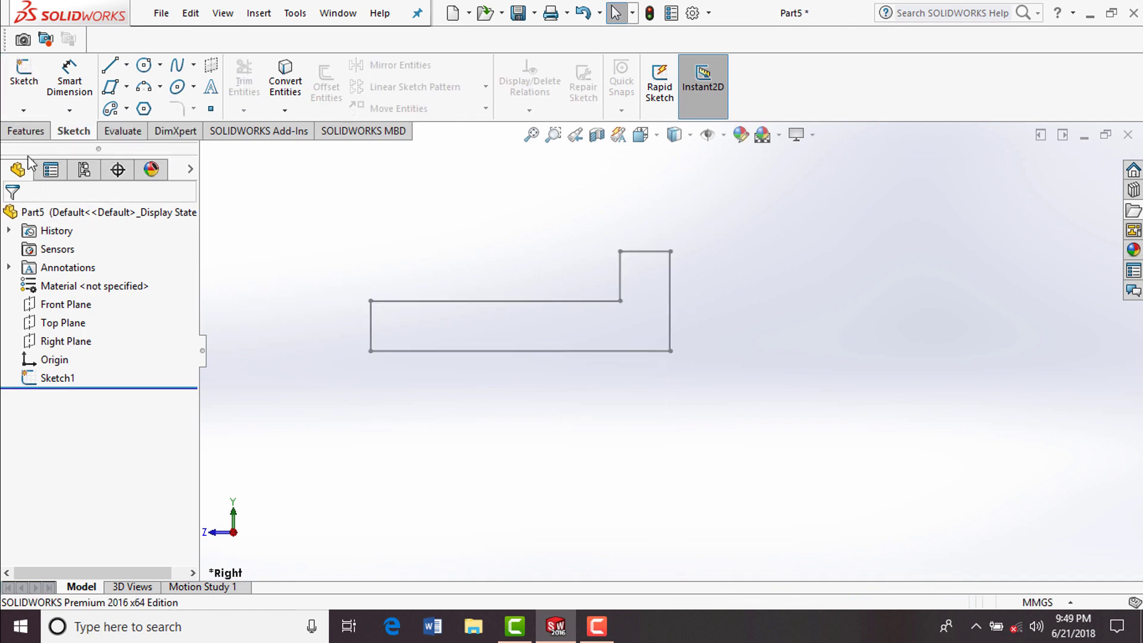
{"action": "left_click", "coordinate": [27, 132]}
{"action": "left_click", "coordinate": [54, 379]}
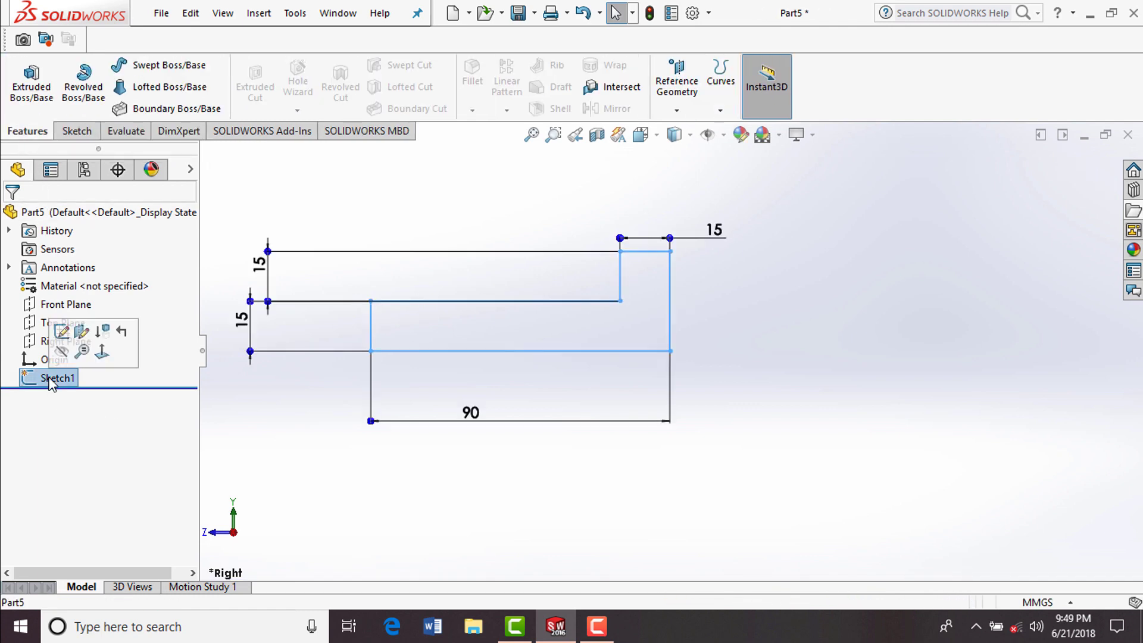
Extrude Sketch1 30 mm Blind in the reversed direction to create Boss-Extrude1
{"action": "left_click", "coordinate": [31, 87]}
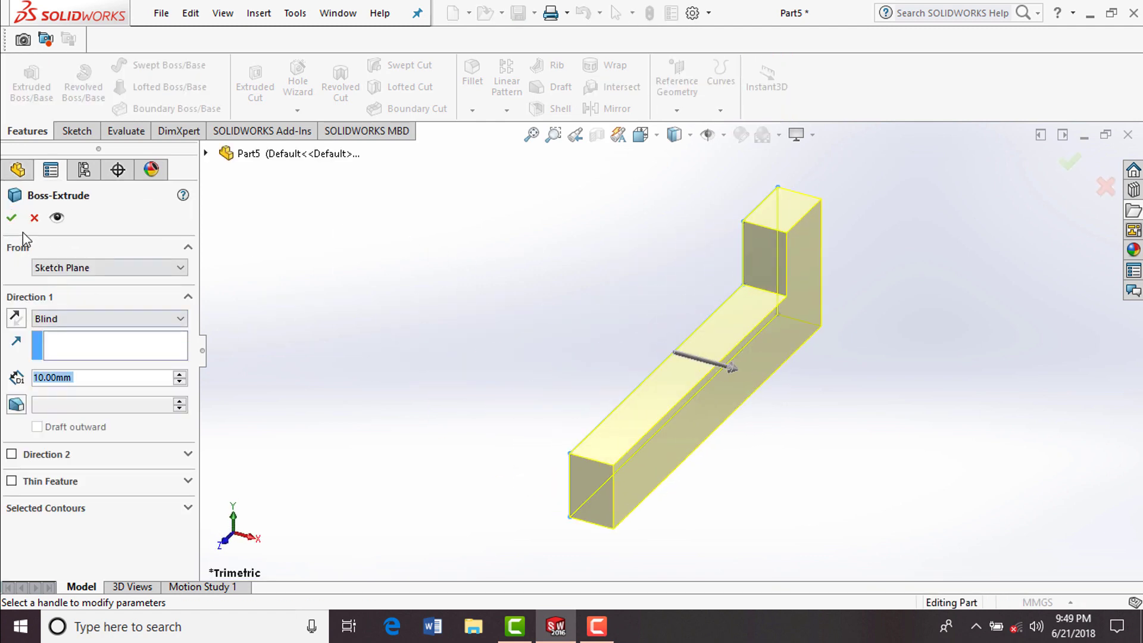
{"action": "left_click", "coordinate": [15, 319]}
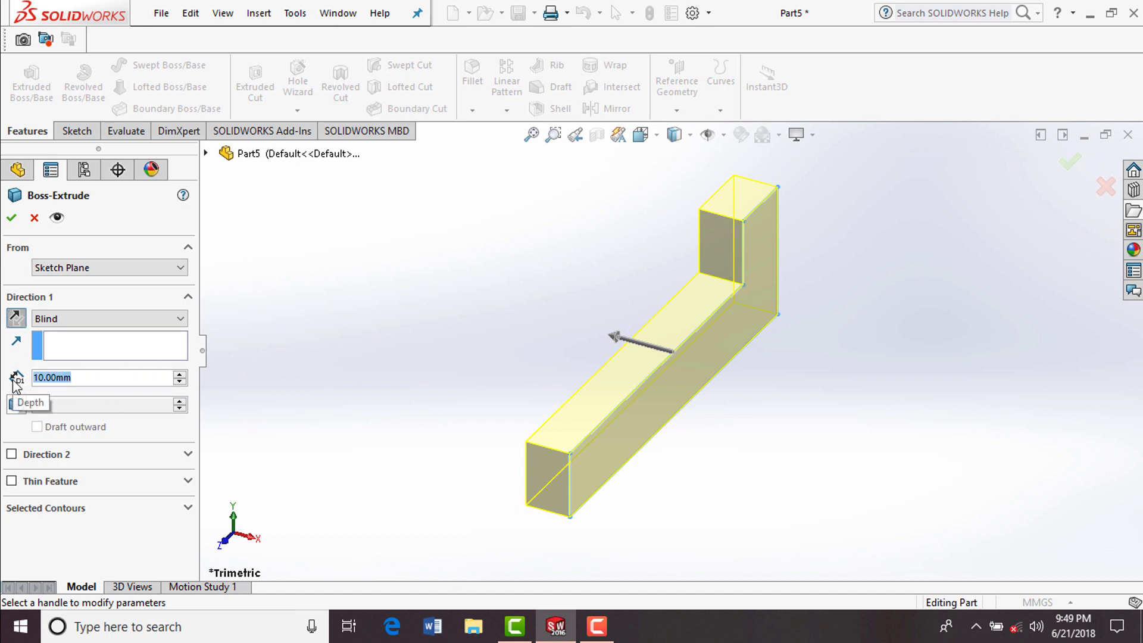
{"action": "type", "text": "30"}
{"action": "key", "text": "Return"}
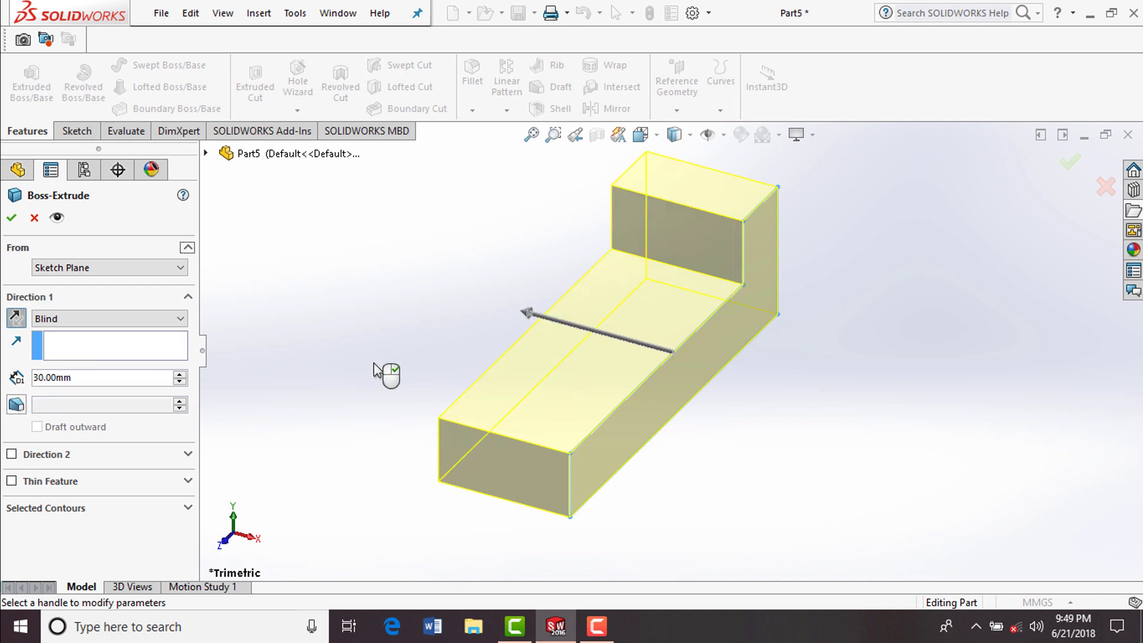
{"action": "left_click", "coordinate": [82, 319]}
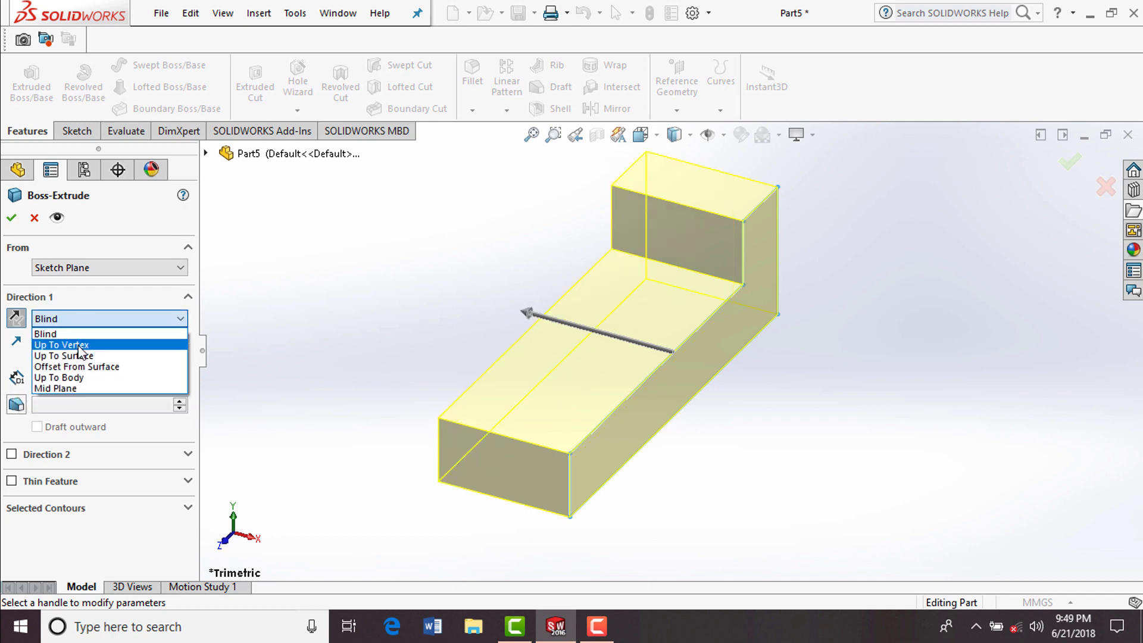
{"action": "left_click", "coordinate": [63, 333]}
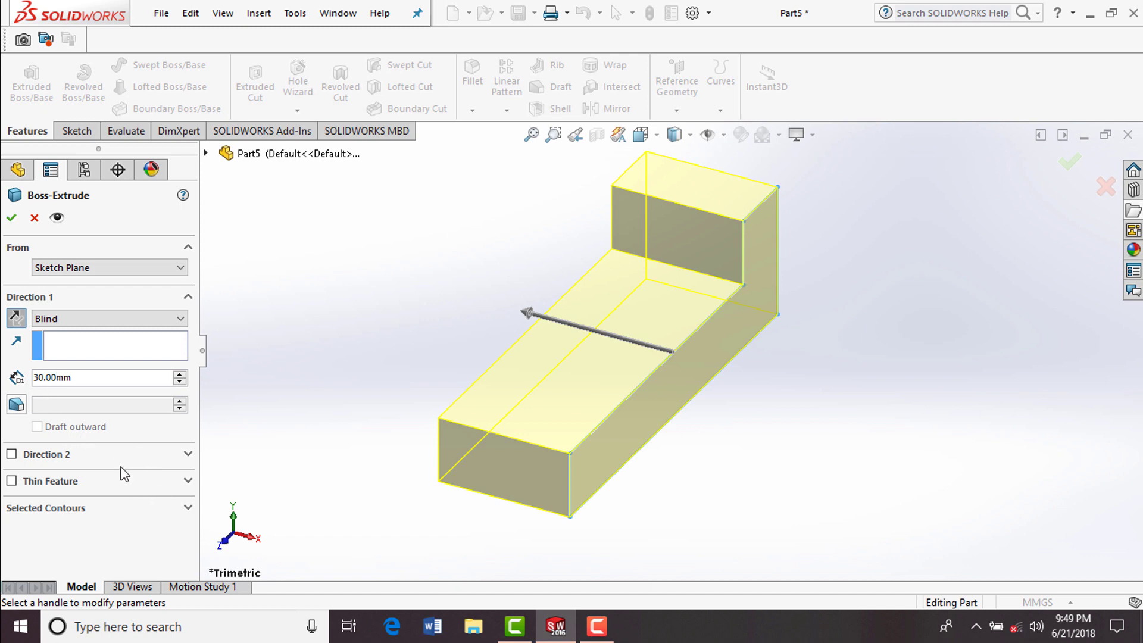
{"action": "left_click", "coordinate": [9, 220]}
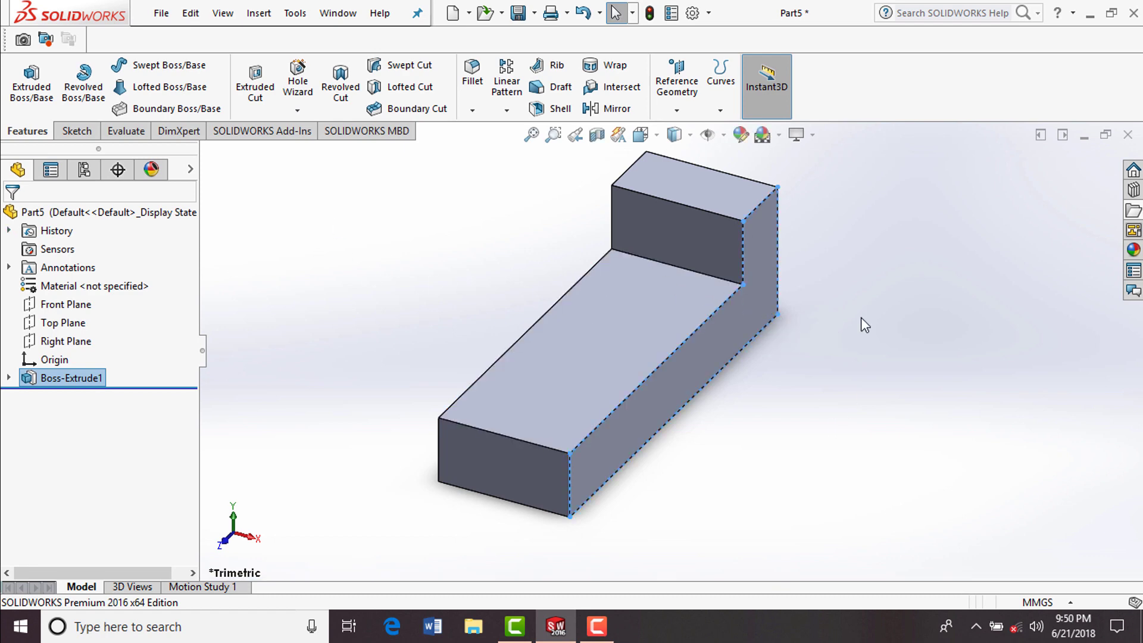
{"action": "scroll", "coordinate": [968, 290], "scroll_direction": "down", "scroll_amount": 2}
{"action": "scroll", "coordinate": [949, 302], "scroll_direction": "up", "scroll_amount": 2}
{"action": "scroll", "coordinate": [894, 309], "scroll_direction": "up", "scroll_amount": 1}
{"action": "scroll", "coordinate": [760, 349], "scroll_direction": "down", "scroll_amount": 1}
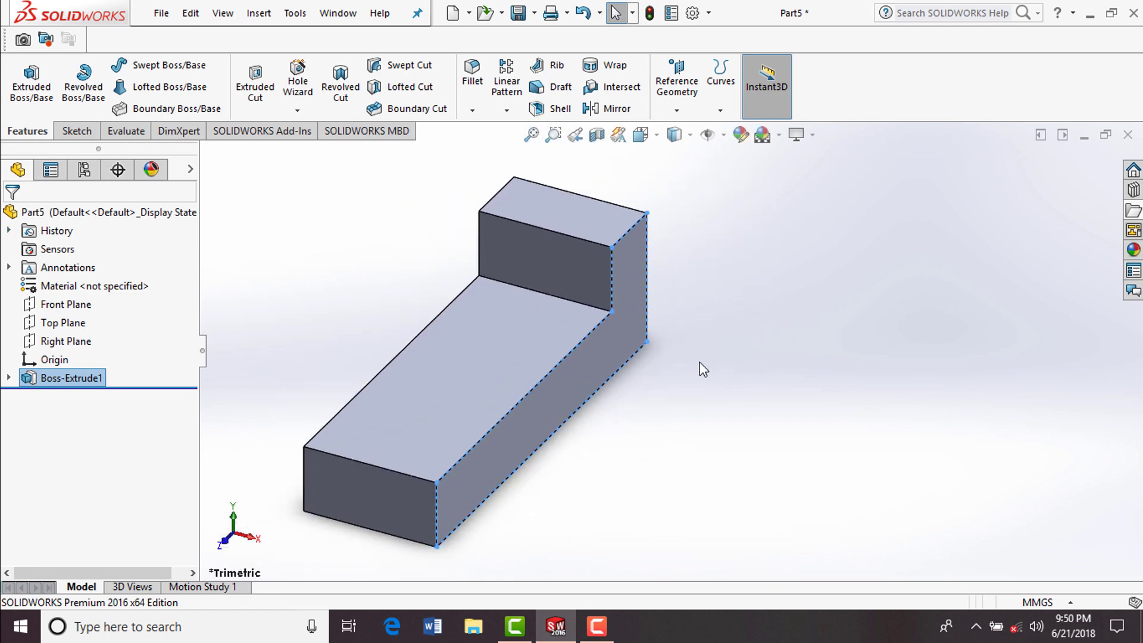
{"action": "scroll", "coordinate": [643, 362], "scroll_direction": "up", "scroll_amount": 2}
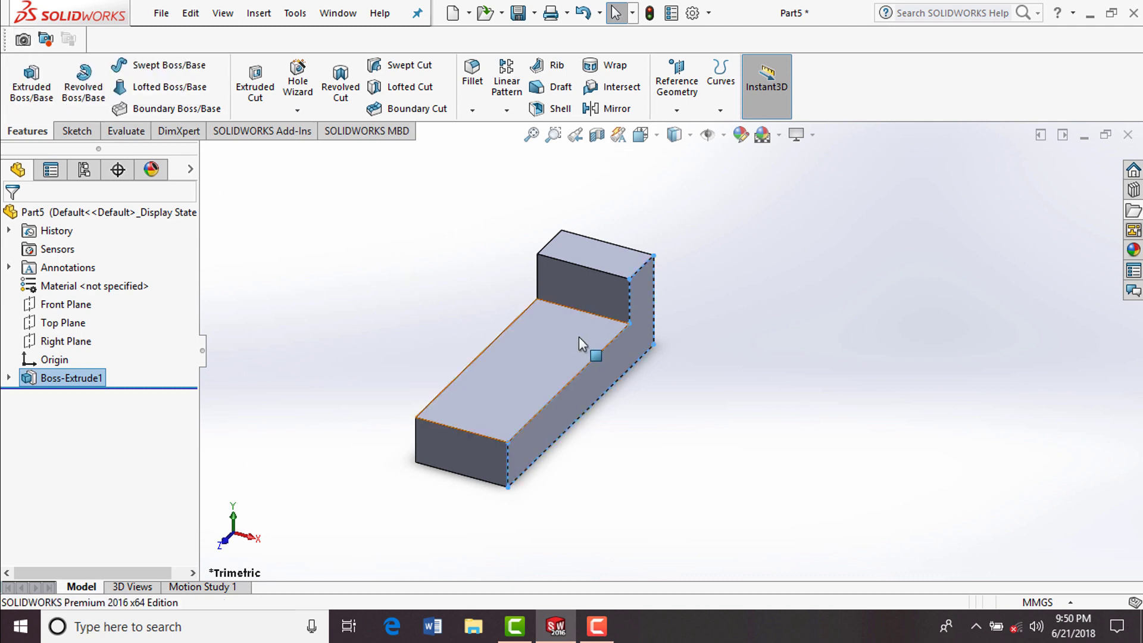
Switch the stepped key to the Front standard view
{"action": "left_click", "coordinate": [640, 133]}
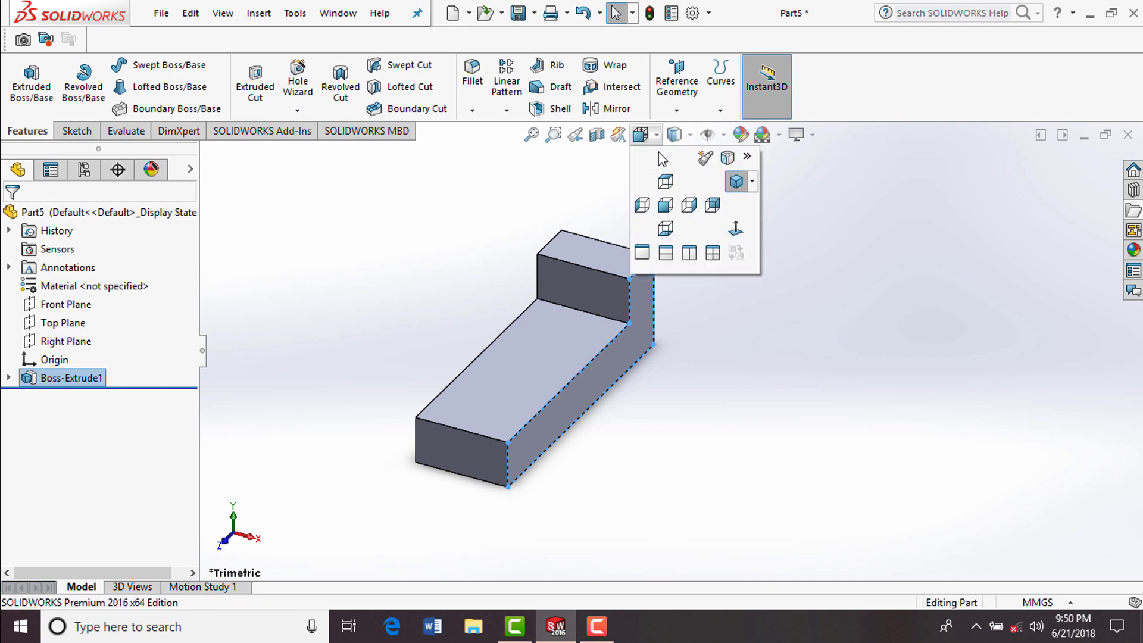
{"action": "left_click", "coordinate": [672, 208]}
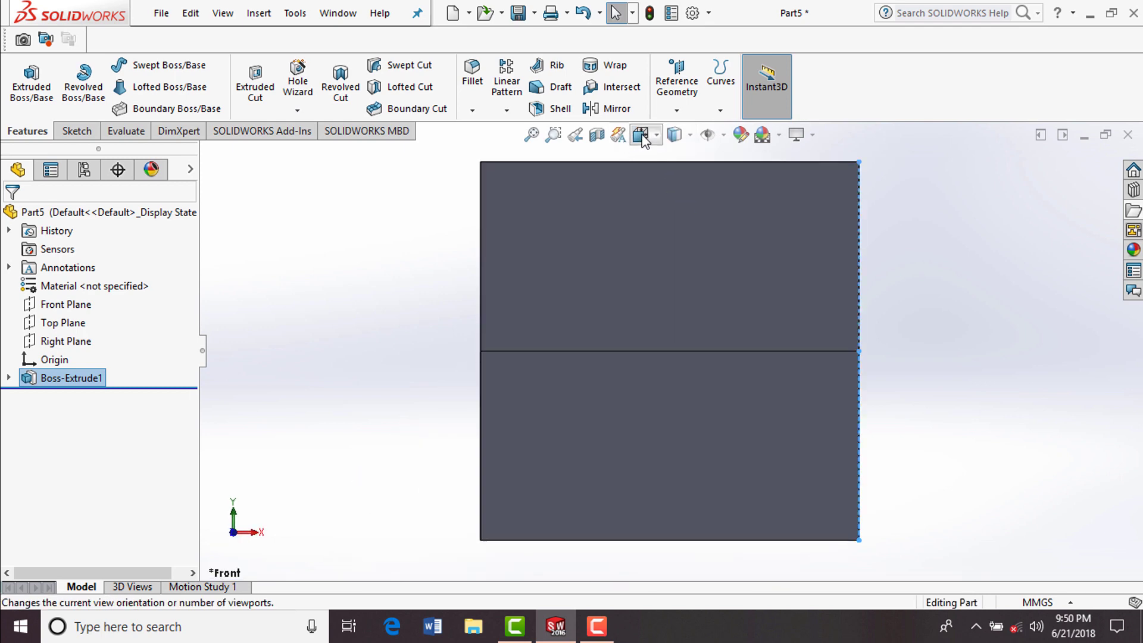